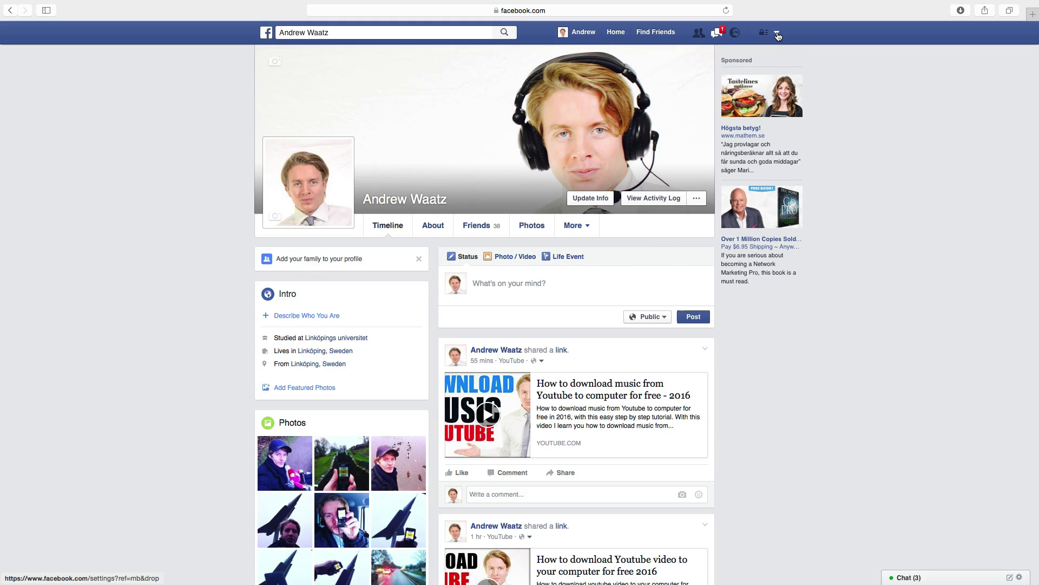
Step: Go to Settings from the account menu to reach General Account Settings
left_click(778, 36)
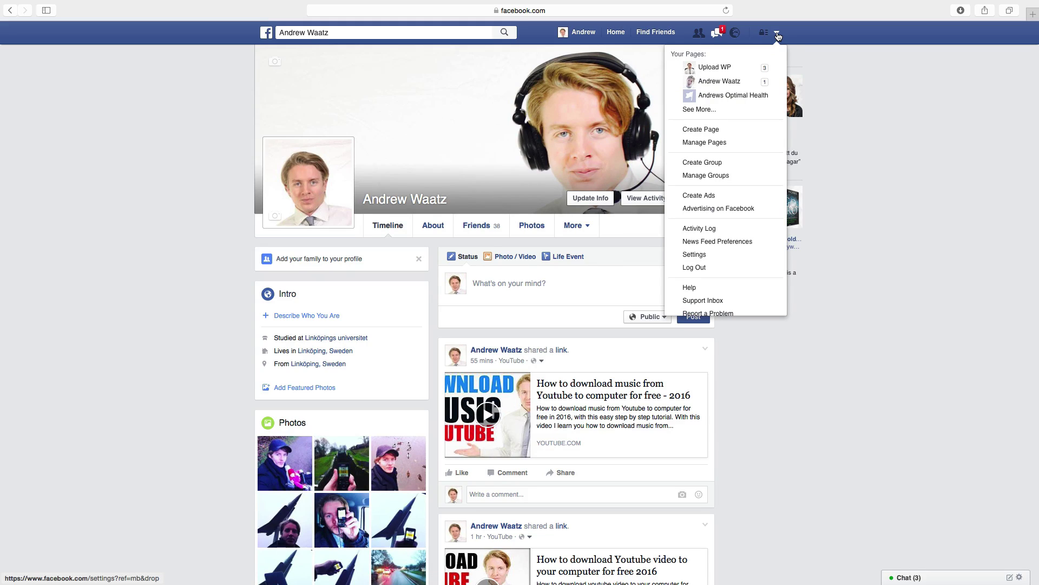
left_click(712, 254)
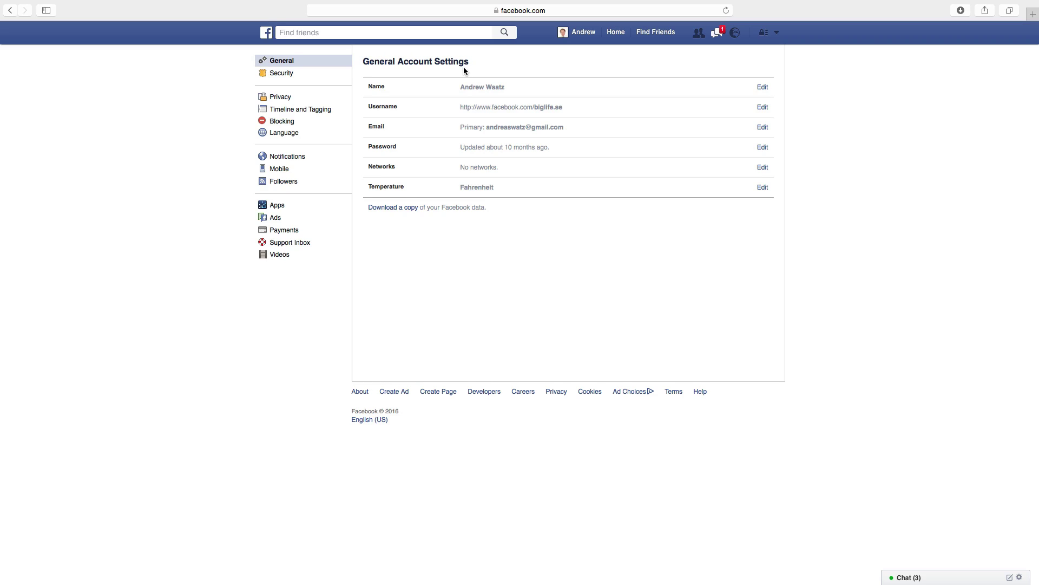
mouse_move(544, 129)
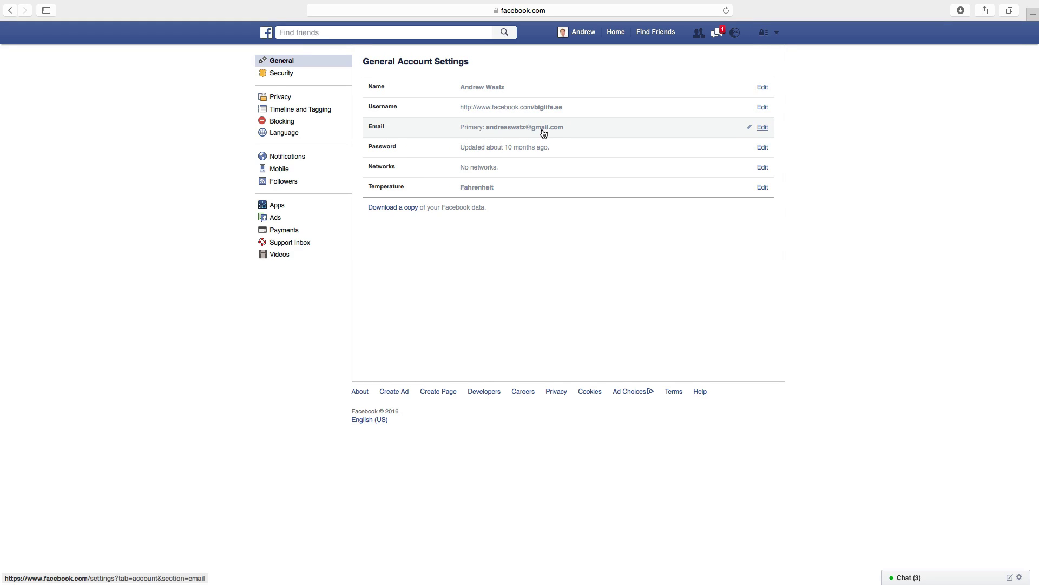
Step: Edit the Email row and begin adding another email address
left_click(764, 127)
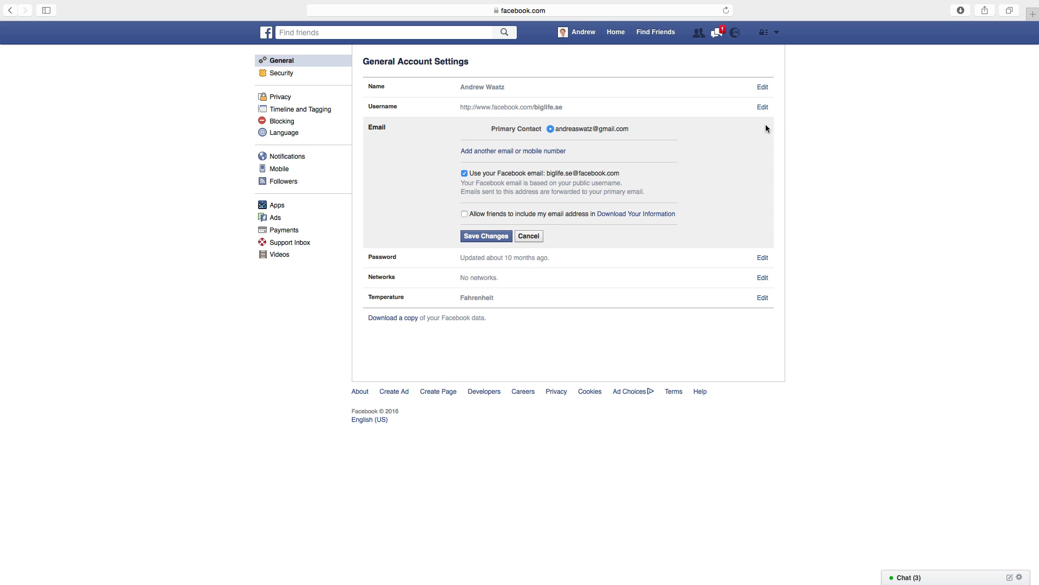
left_click(486, 151)
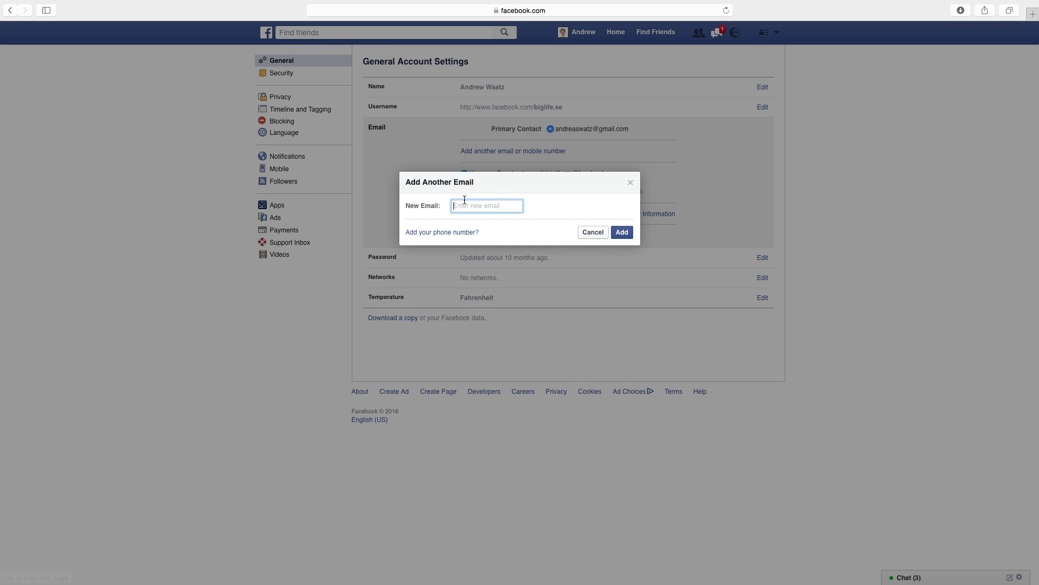
left_click(621, 232)
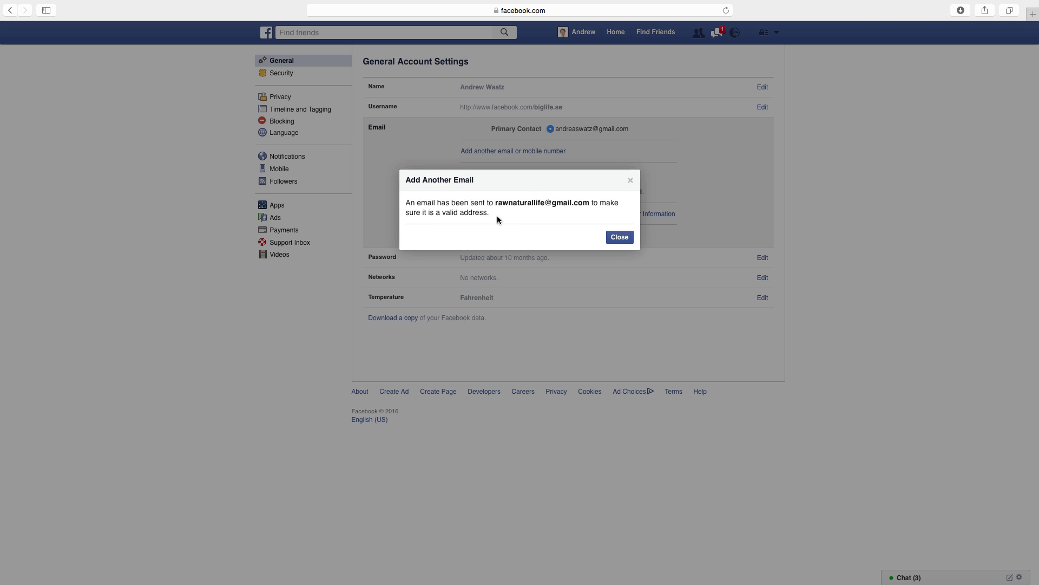
left_click(615, 242)
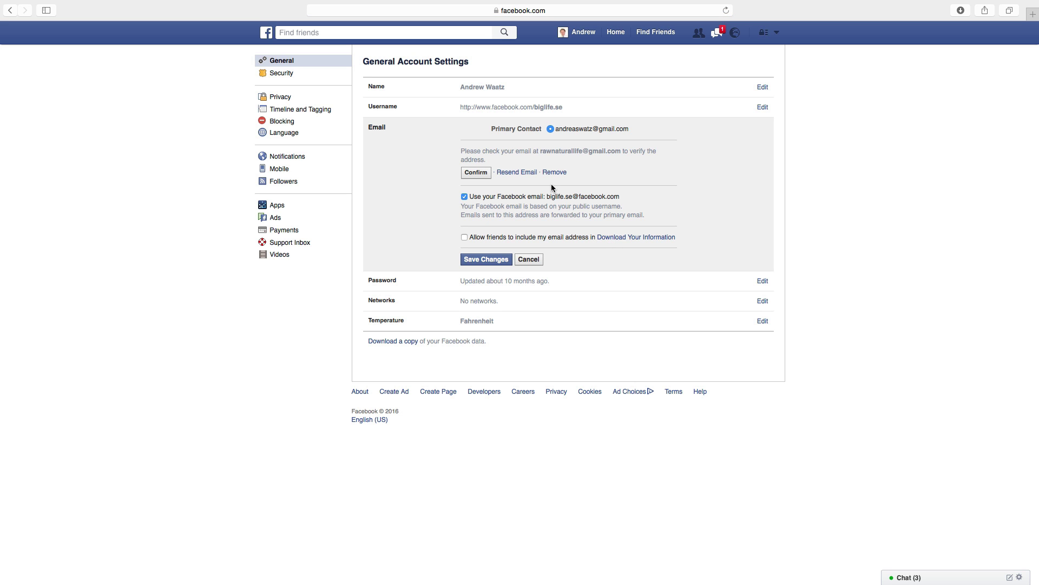
Step: Open a new browser tab for Gmail and close the unwanted extra tab
left_click(1032, 16)
left_click(498, 10)
key("super+w")
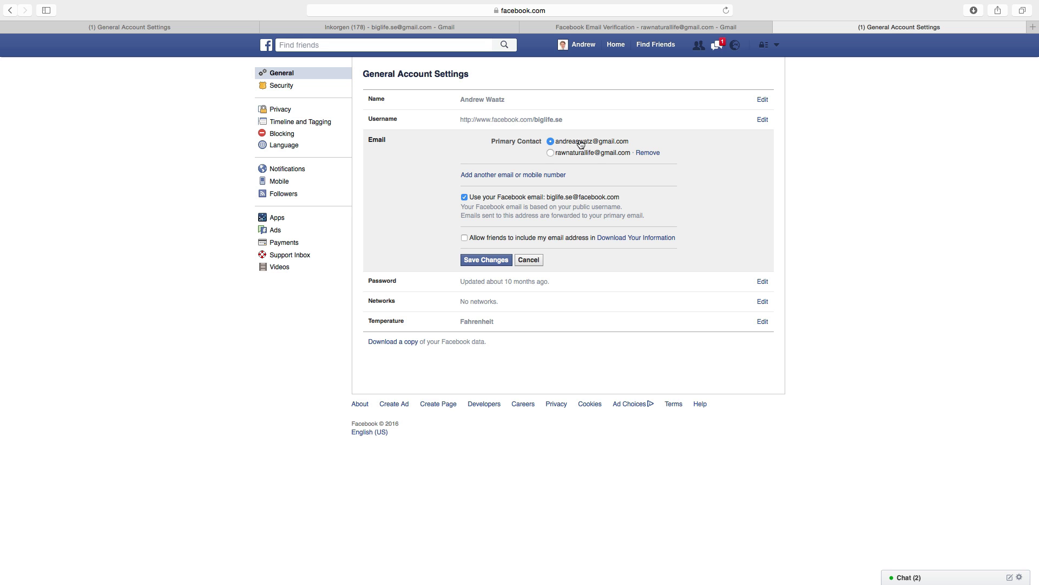
left_click(551, 154)
left_click(485, 261)
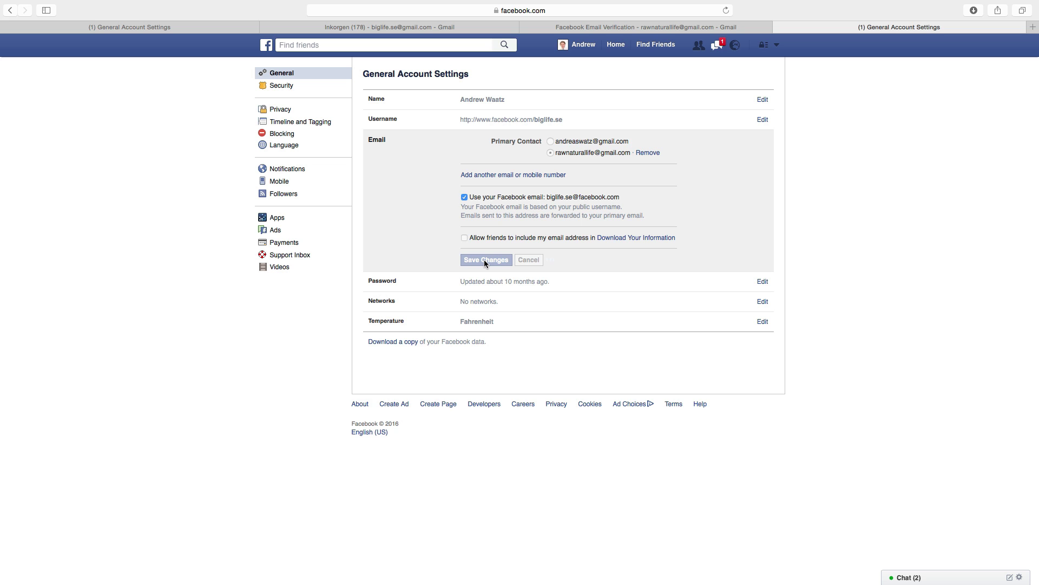